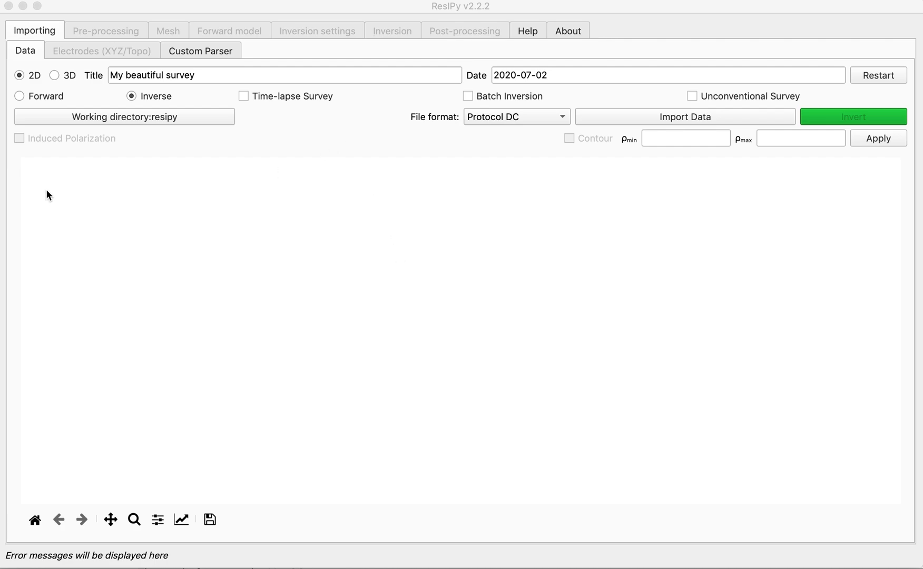
Start a forward-modelling survey with induced polarization and bring up the 'elec' electrode spreadsheet
click(19, 95)
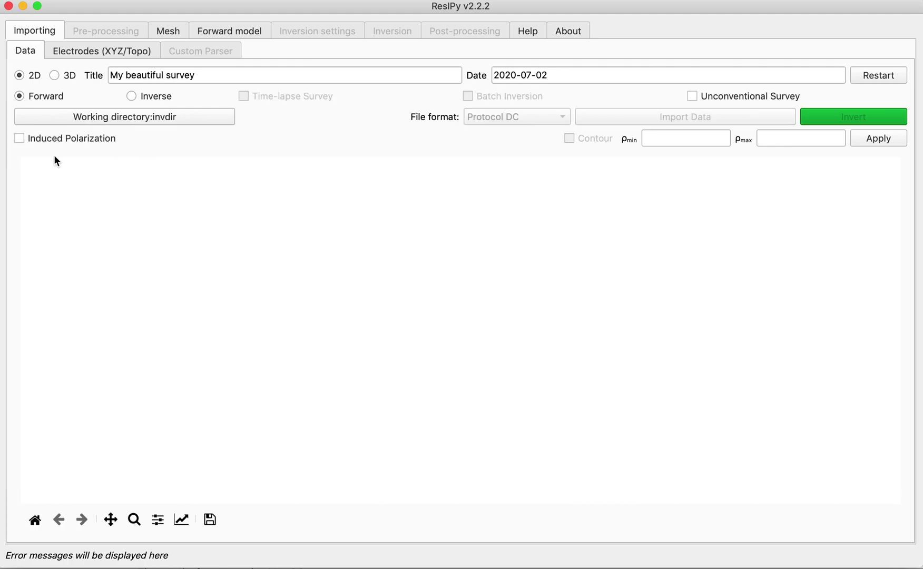
click(19, 140)
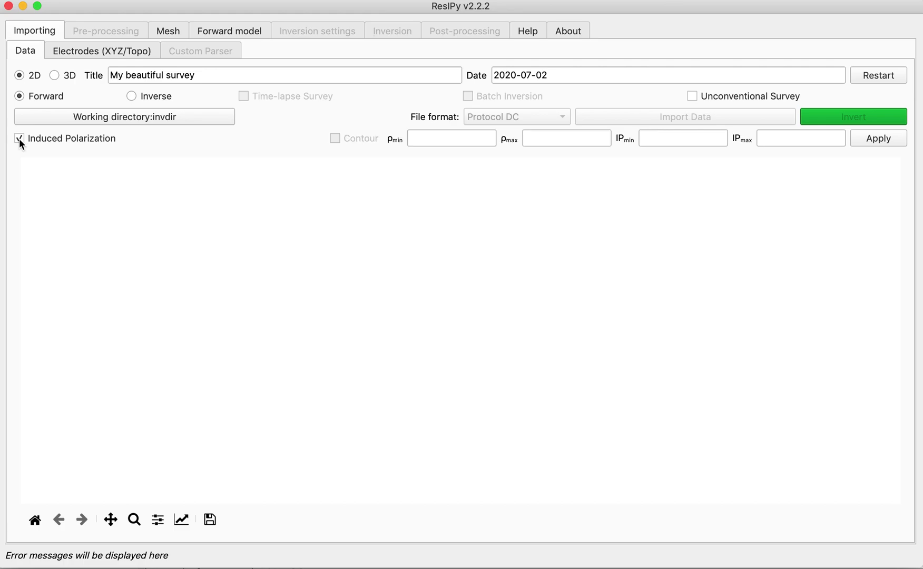
click(112, 54)
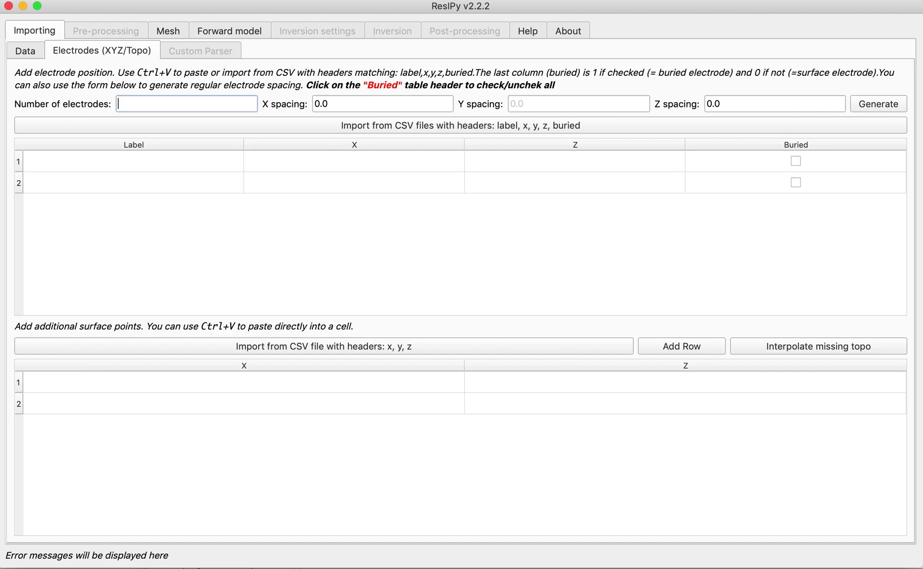
key(super+Tab)
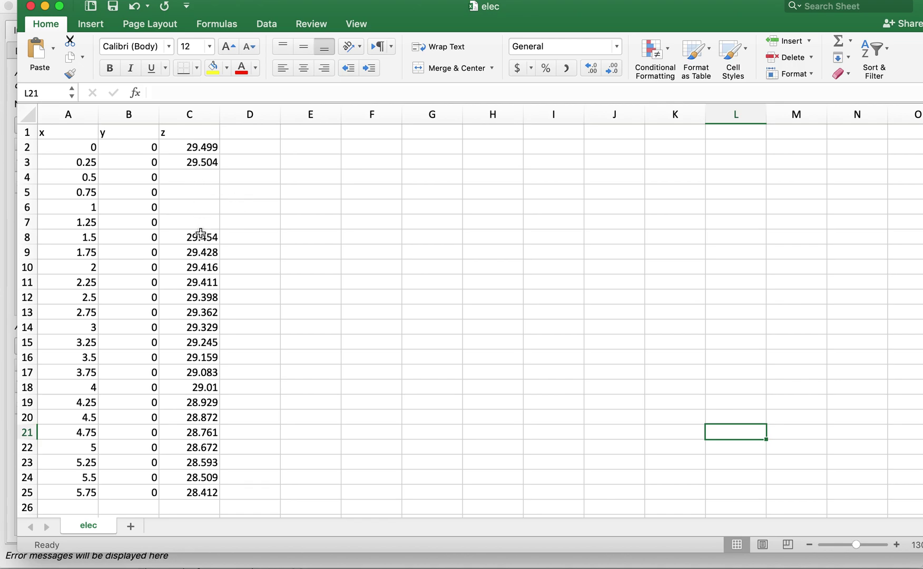
Import electrodes from the Desktop 'elec' CSV and interpolate the missing elevations
click(11, 96)
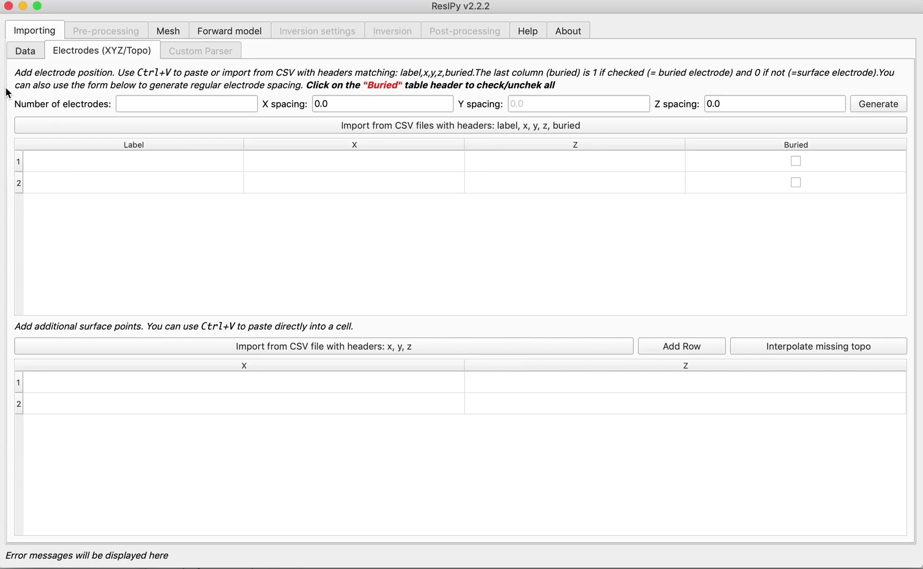
click(427, 126)
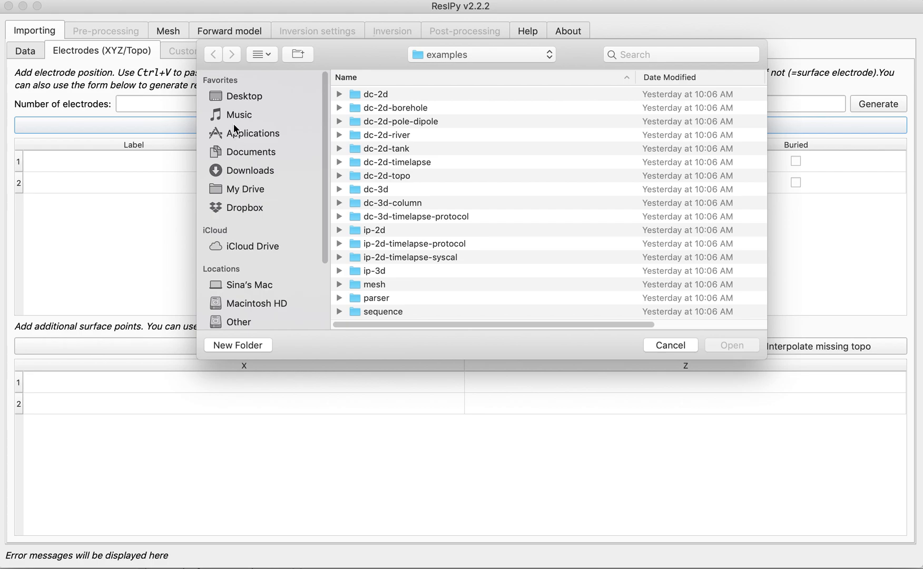
click(231, 96)
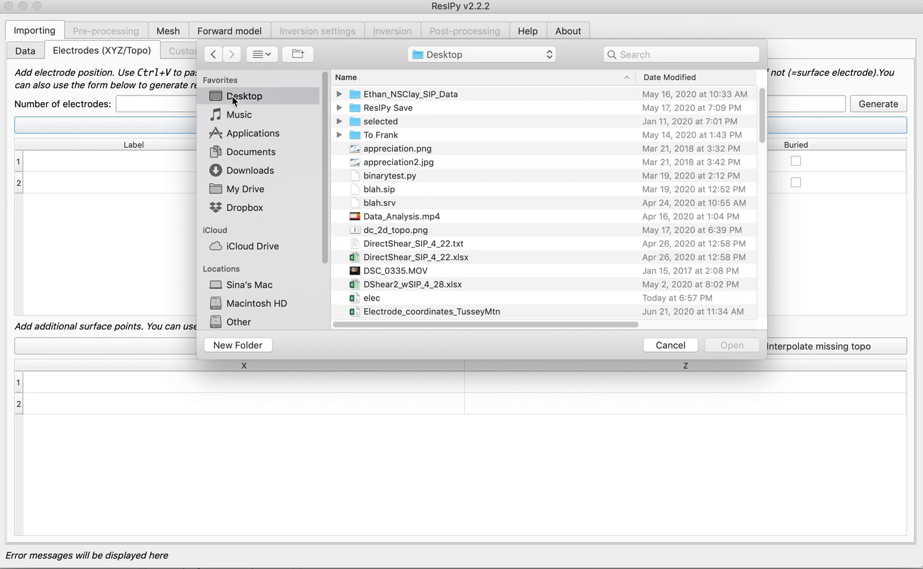
click(366, 298)
click(719, 346)
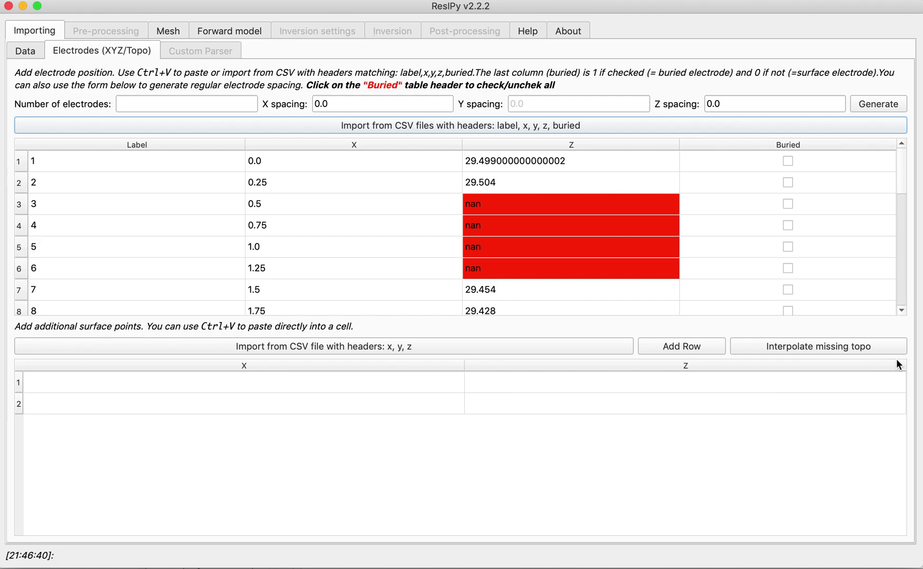
click(809, 349)
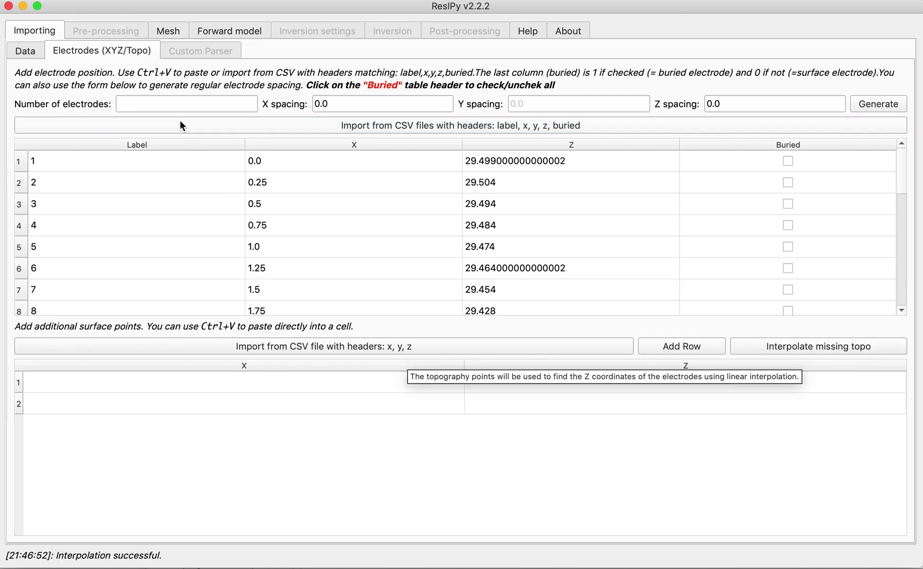
click(169, 31)
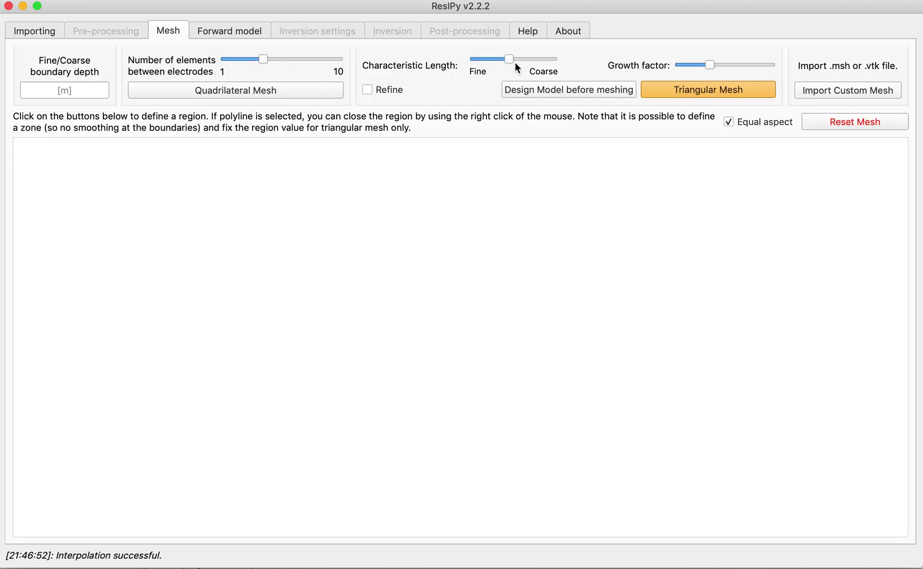
Generate a triangular mesh with the default characteristic length and growth factor
click(676, 93)
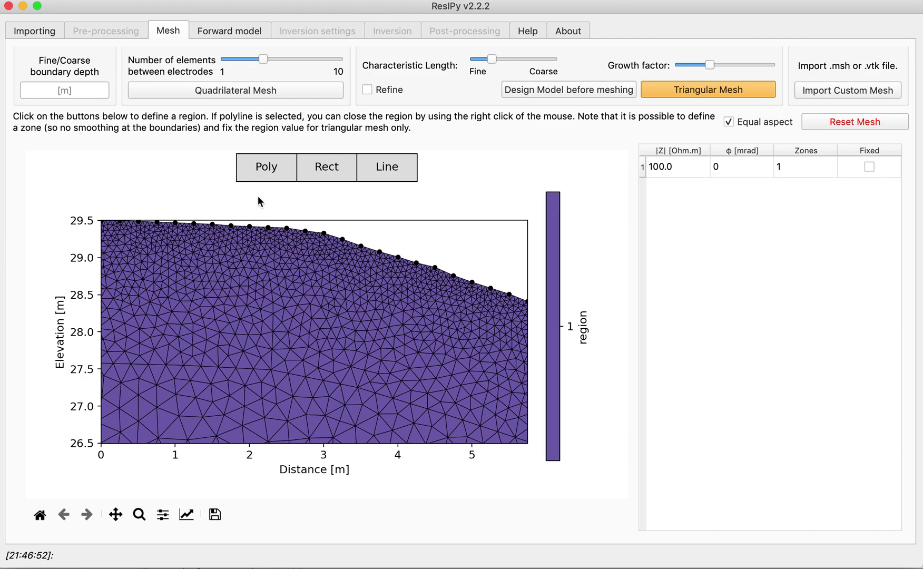
Draw a five-corner polygon anomaly beneath the slope as region 2
click(267, 172)
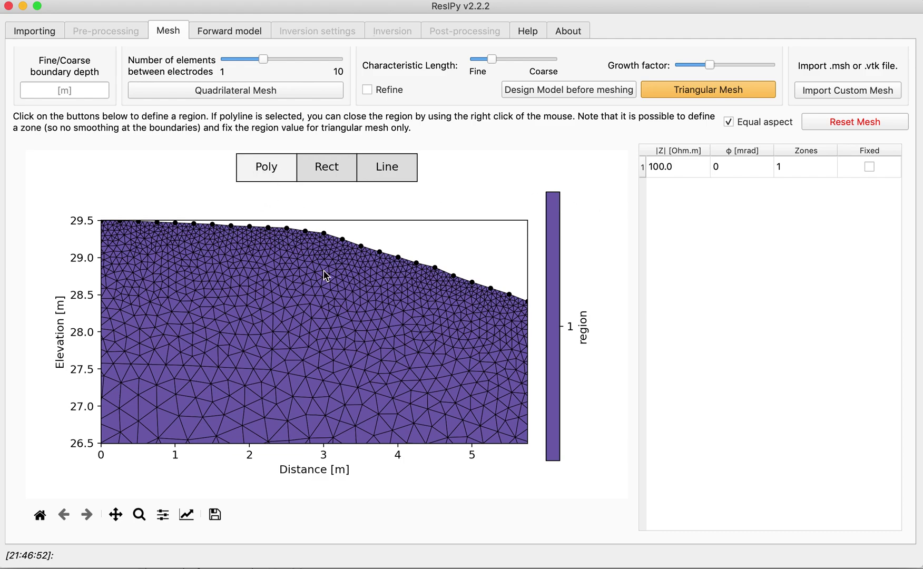
click(290, 239)
click(351, 257)
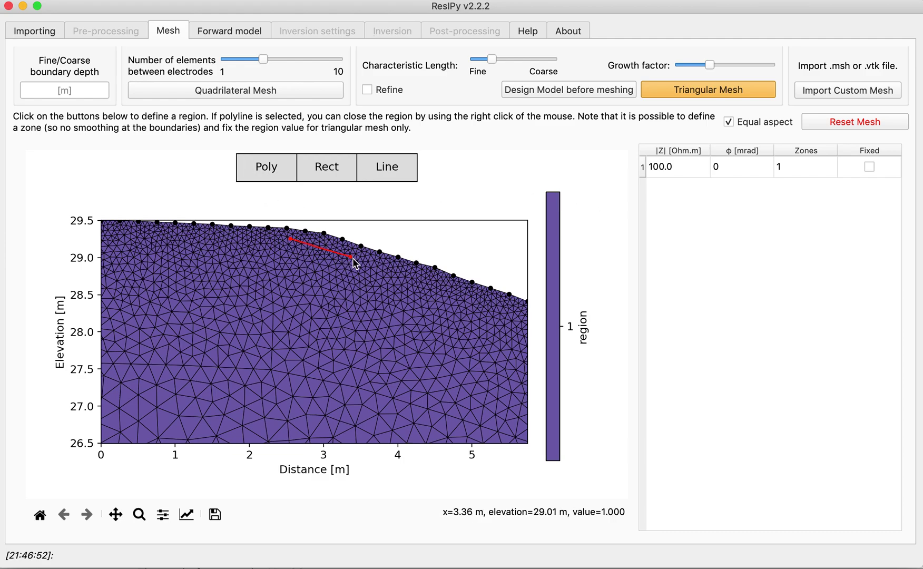
click(357, 291)
click(298, 296)
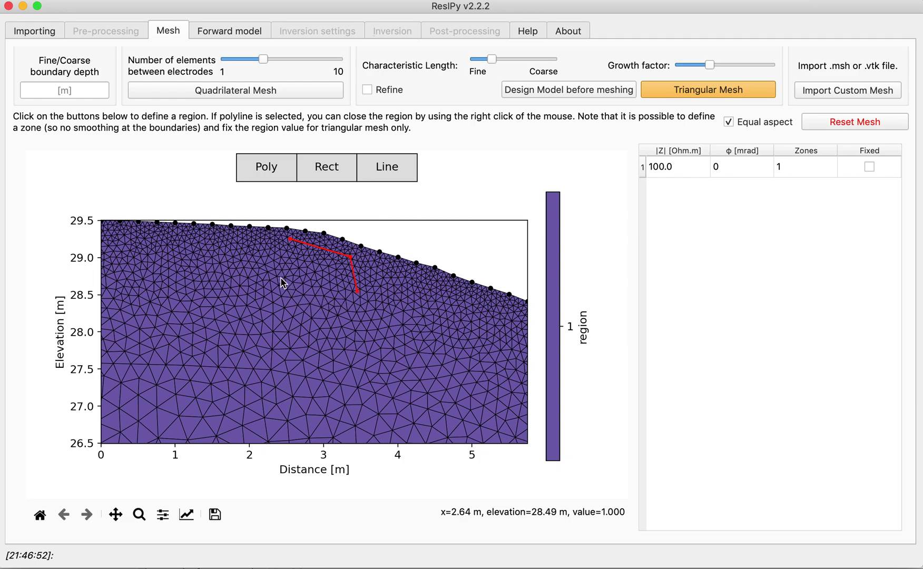
click(277, 257)
right_click(276, 257)
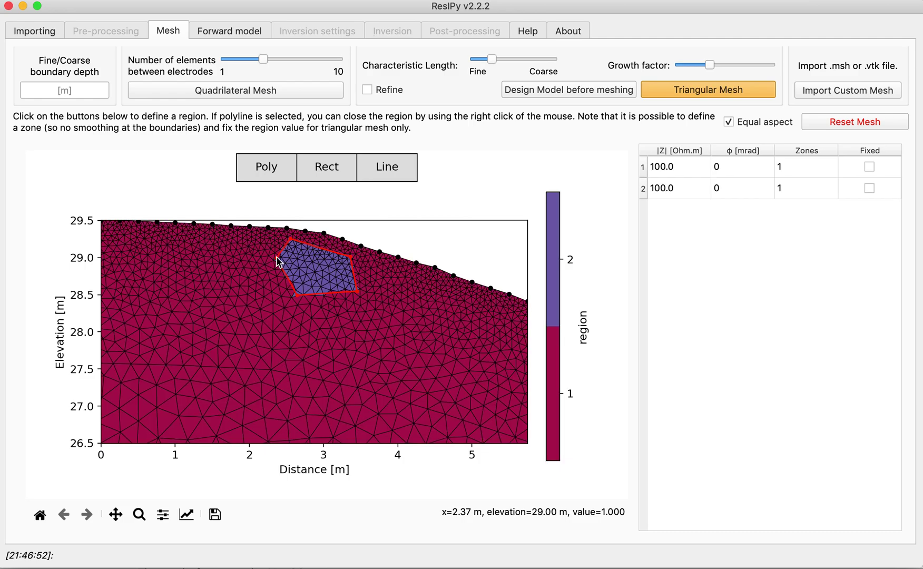
Set region 2 to 5 Ohm.m resistivity and -5 mrad phase
click(685, 190)
double_click(684, 190)
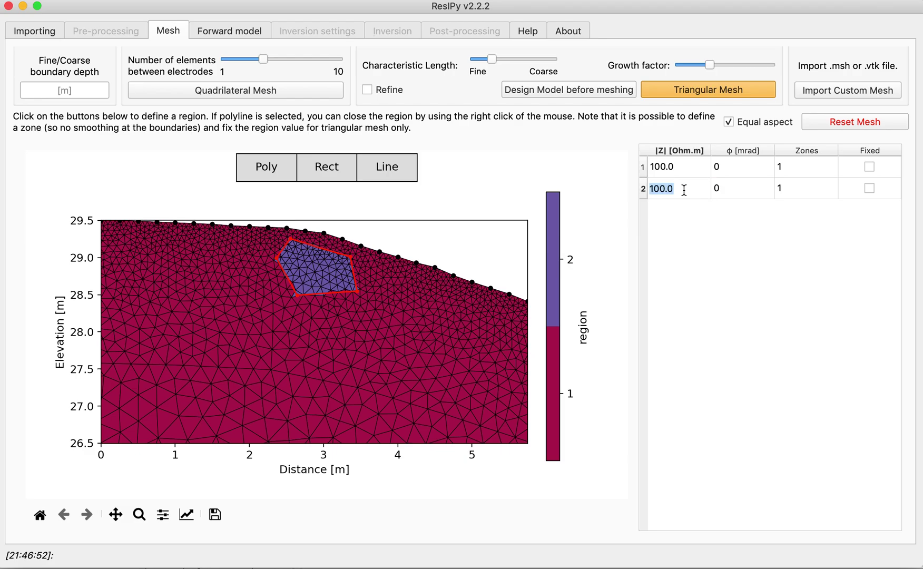
text(5)
double_click(752, 190)
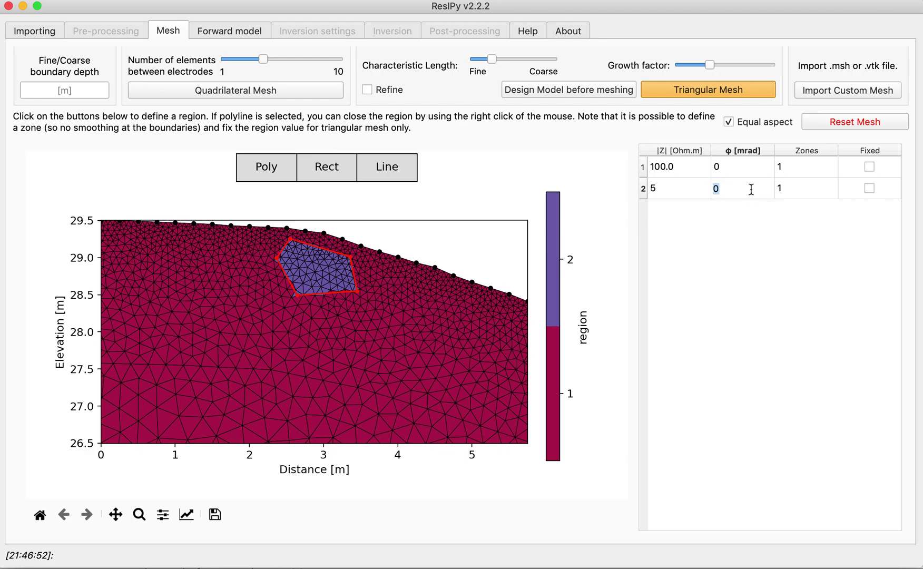
text(-5)
click(683, 327)
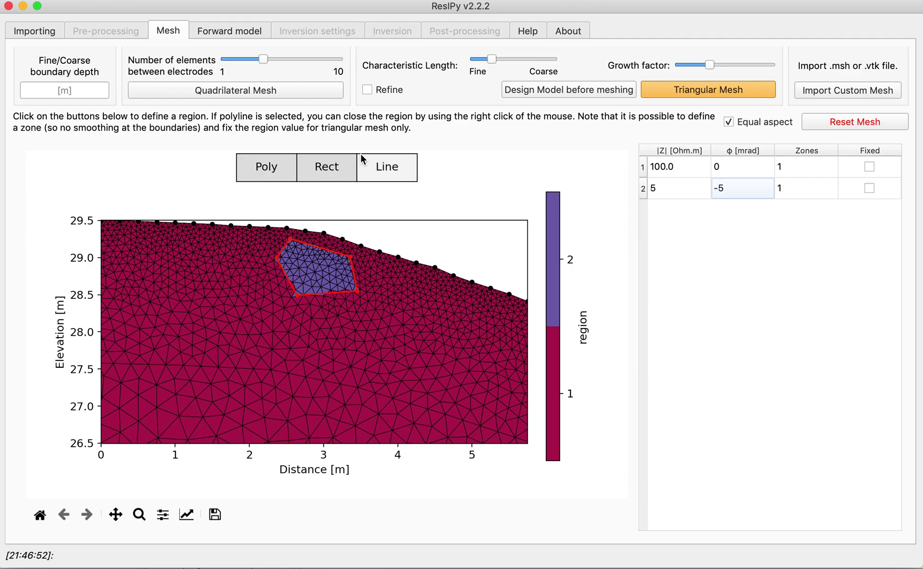
click(232, 31)
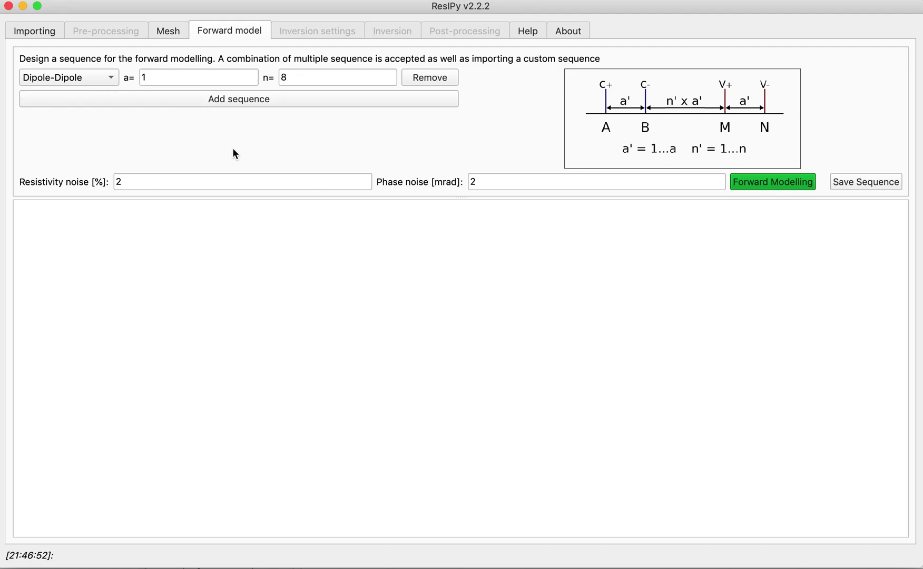
Forward-model the 140-quadrupole dipole-dipole sequence with 0.5 mrad phase noise, showing contoured pseudo sections
double_click(577, 180)
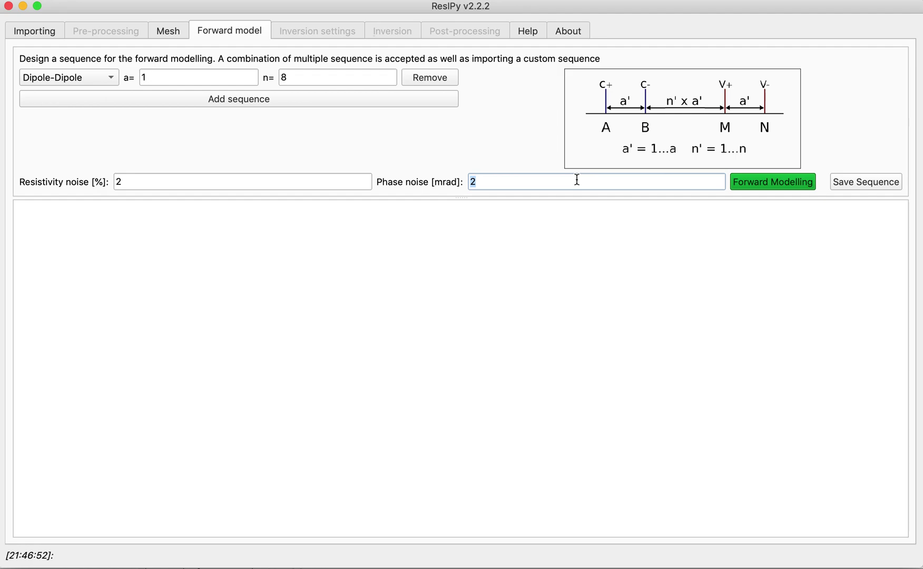
text(0.5)
click(786, 183)
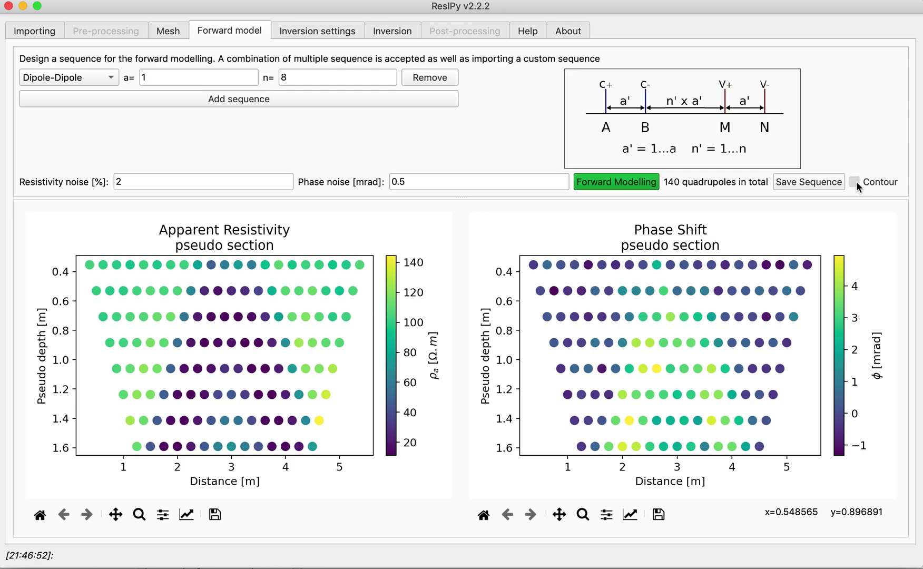
click(887, 181)
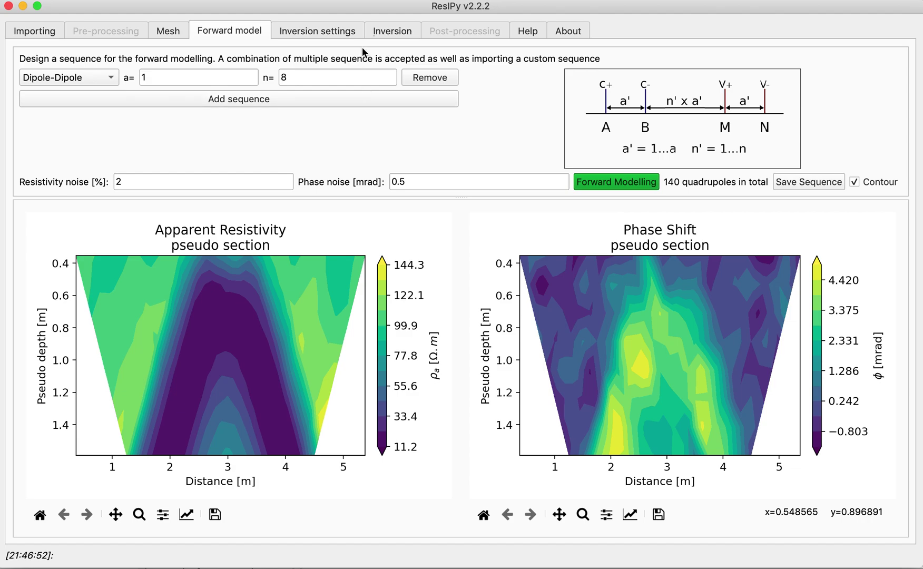
Invert the synthetic data, converging to RMS 1.01 after three iterations
click(393, 32)
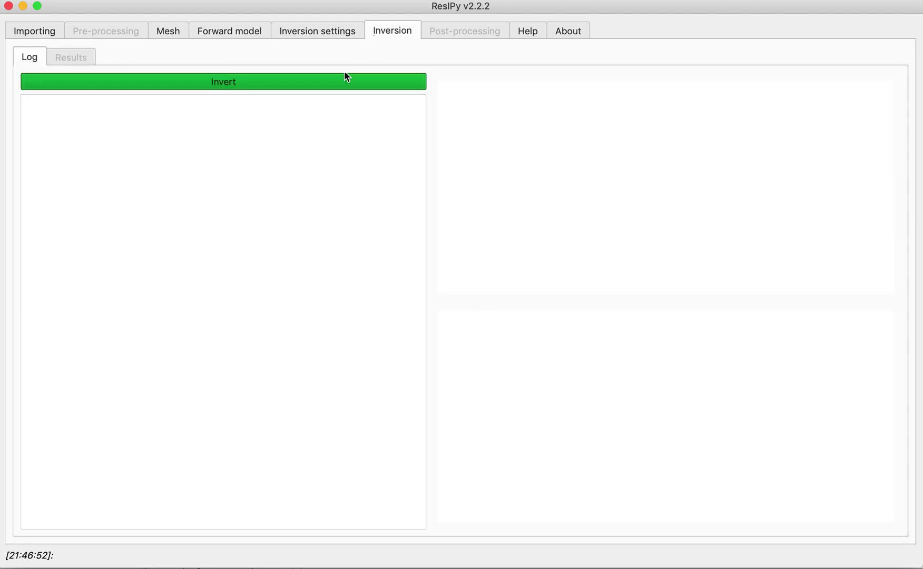
click(224, 82)
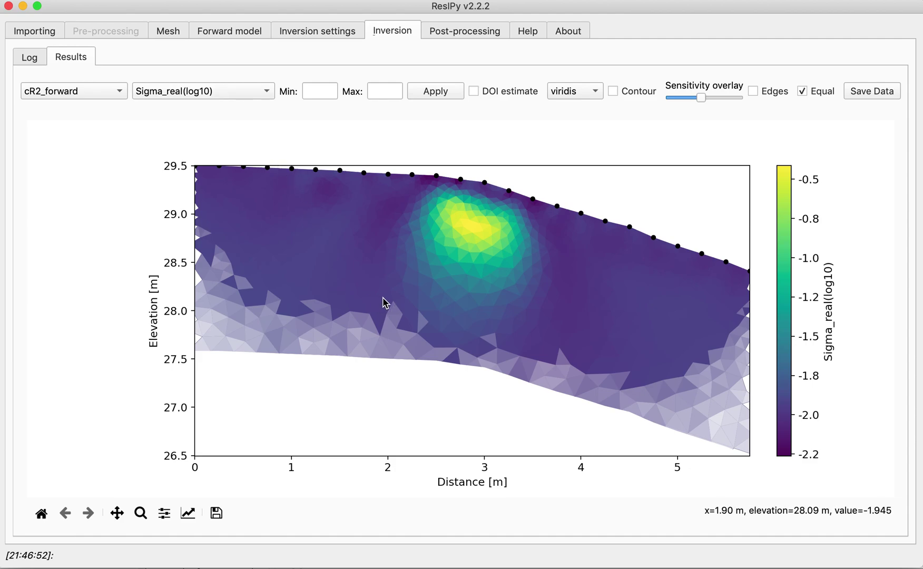
Switch the plotted quantity to Phase (mrad)
click(221, 93)
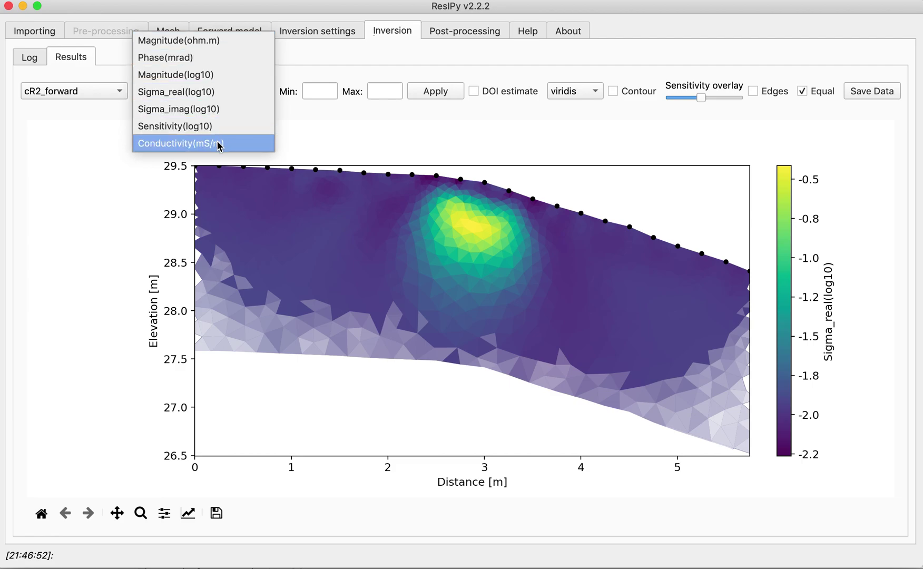
click(316, 110)
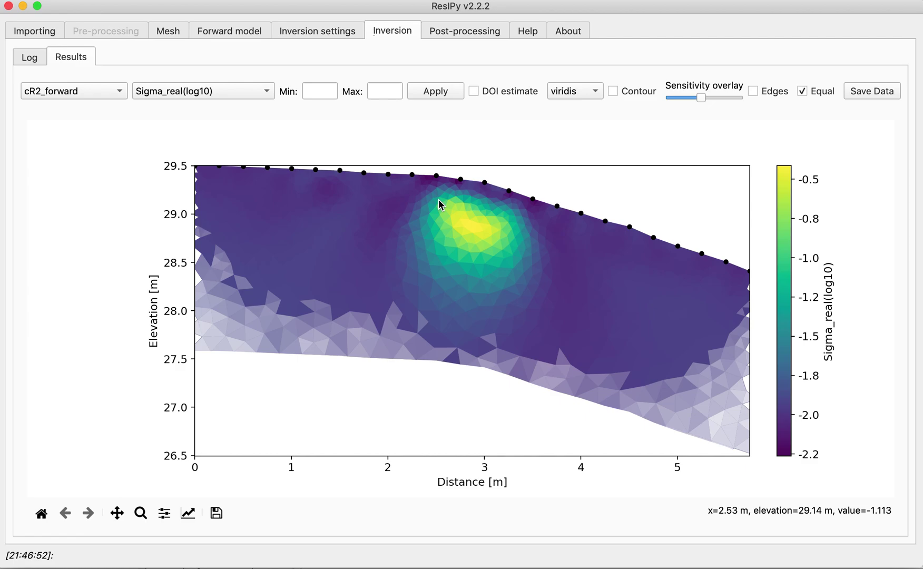
click(231, 94)
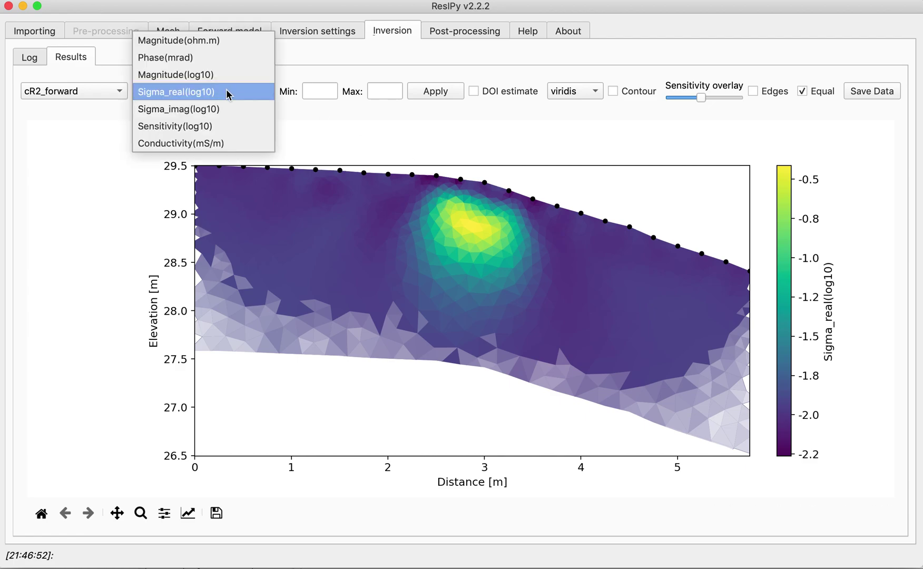
click(182, 42)
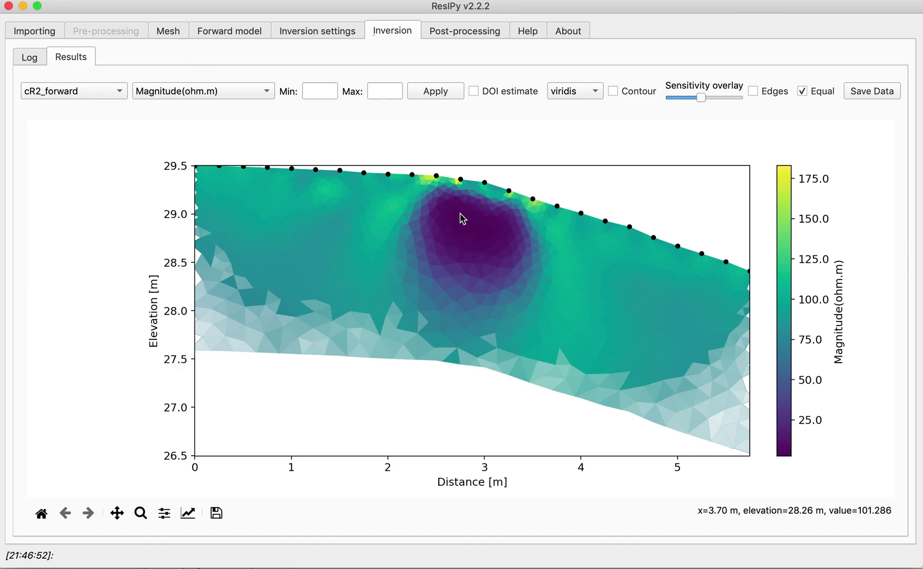
click(207, 93)
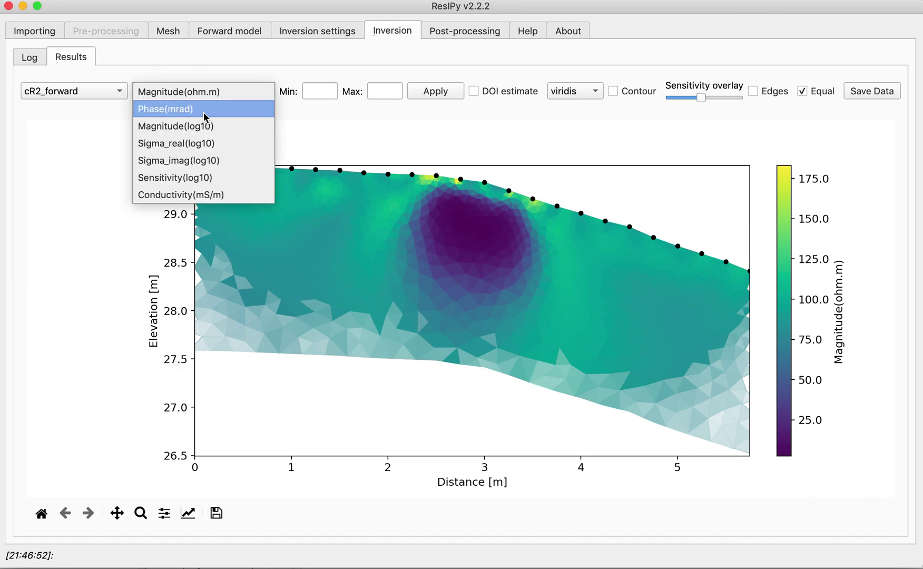
click(196, 111)
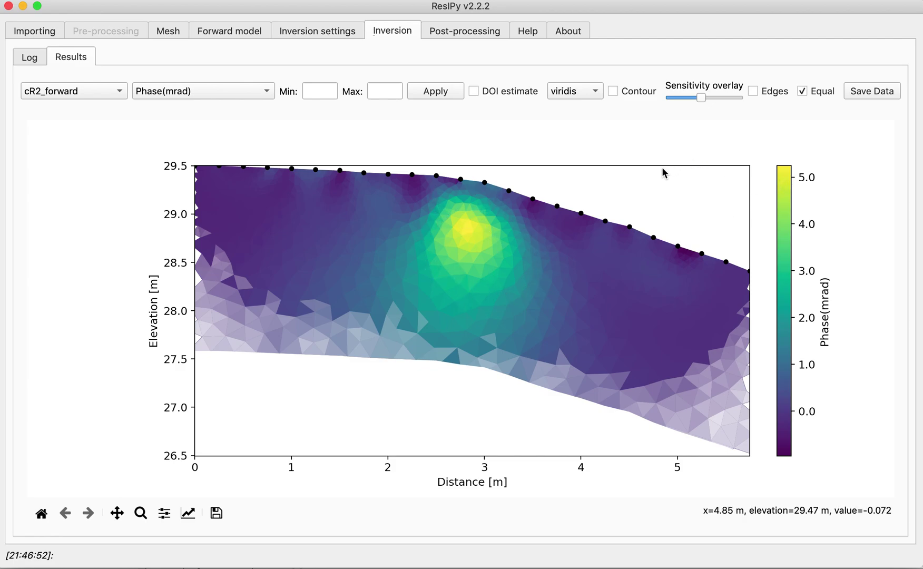
Draw the phase section as contours with the DOI estimate overlaid
click(614, 91)
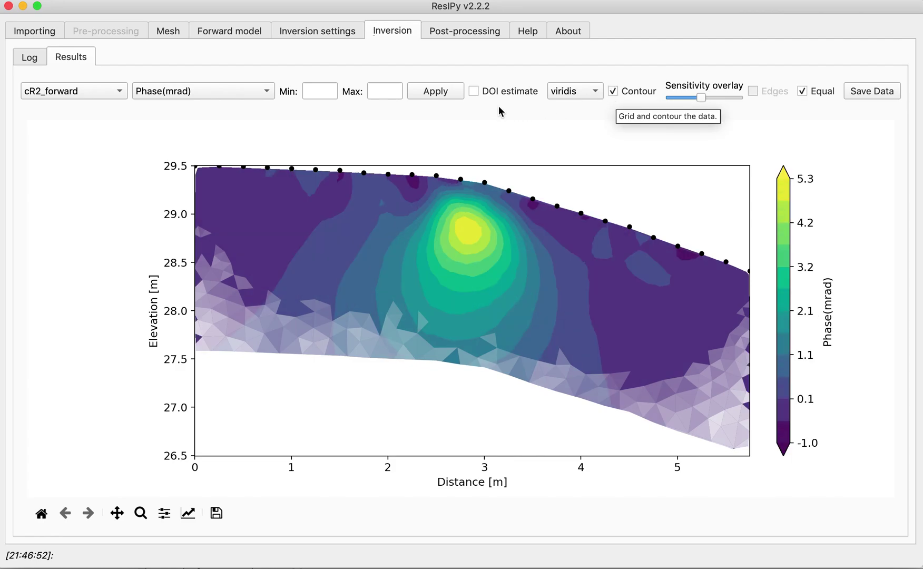
click(473, 93)
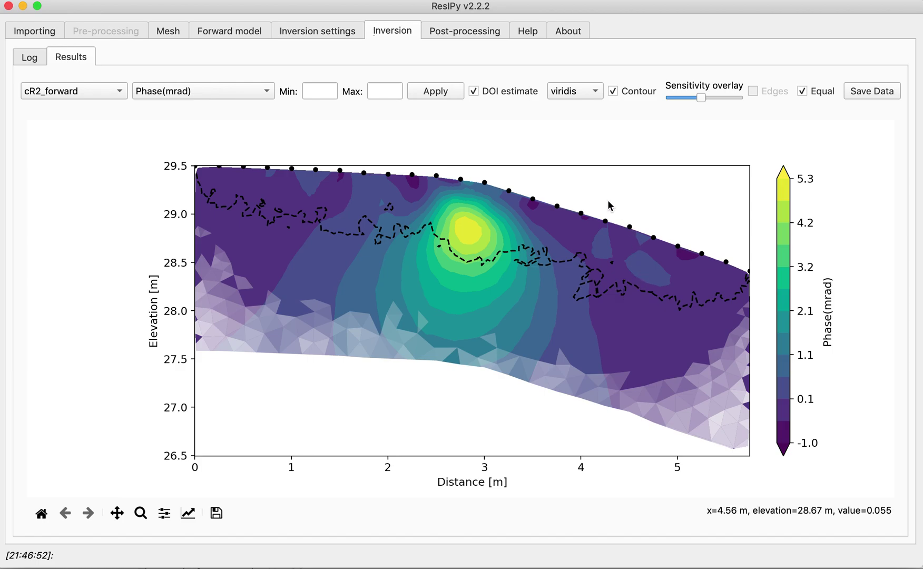
click(457, 34)
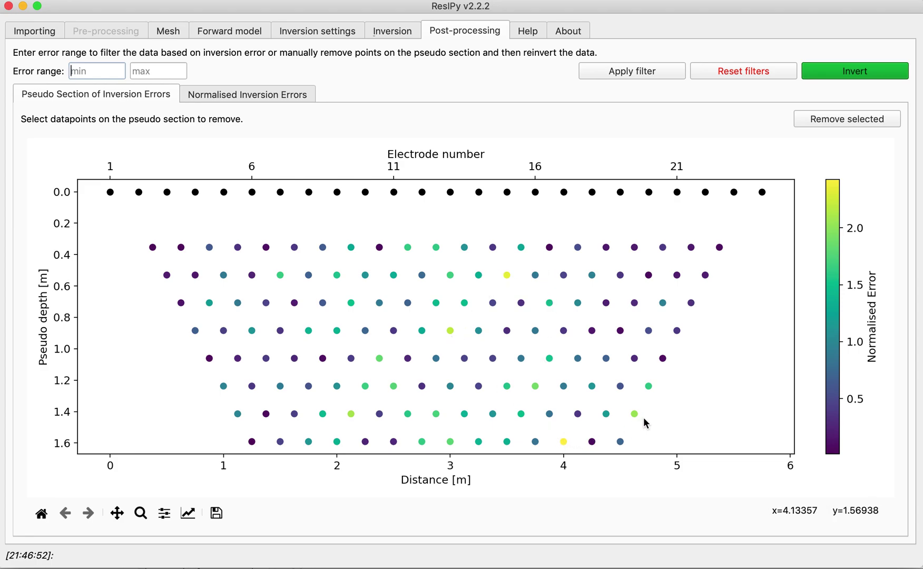
Review the Normalised Inversion Errors plot, then return to the contoured phase section peaking near 5.3 mrad
click(229, 97)
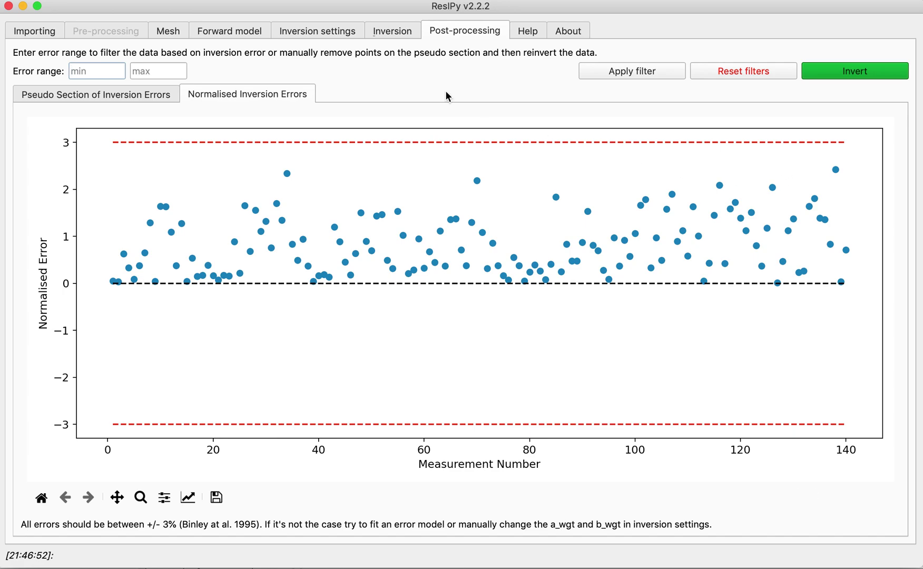
click(392, 32)
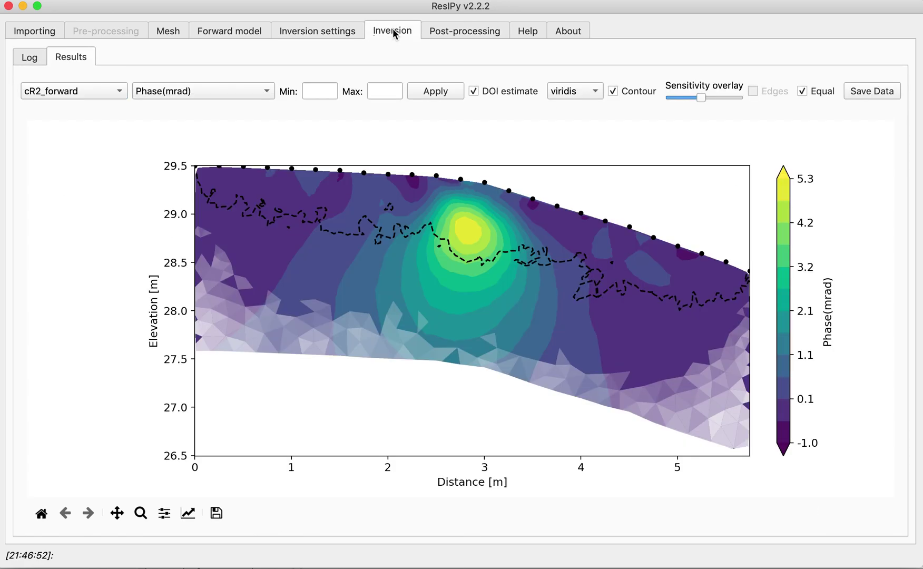